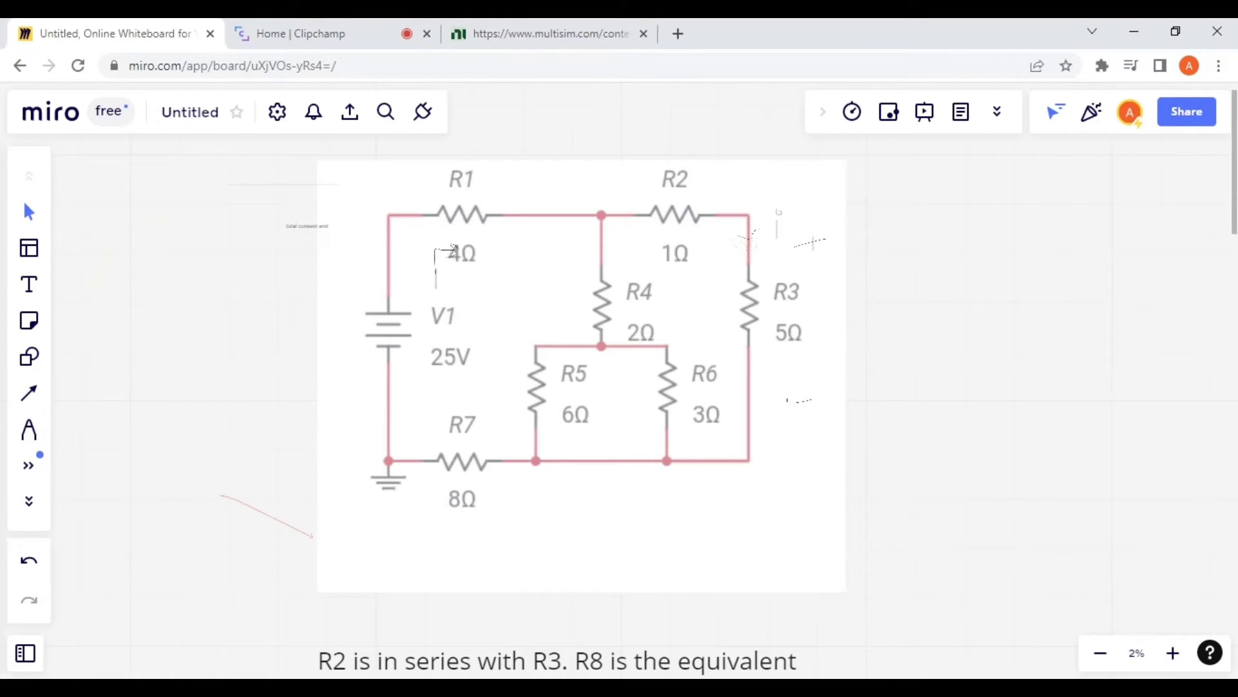
{"action": "scroll", "coordinate": [450, 271], "scroll_direction": "up", "scroll_amount": 1}
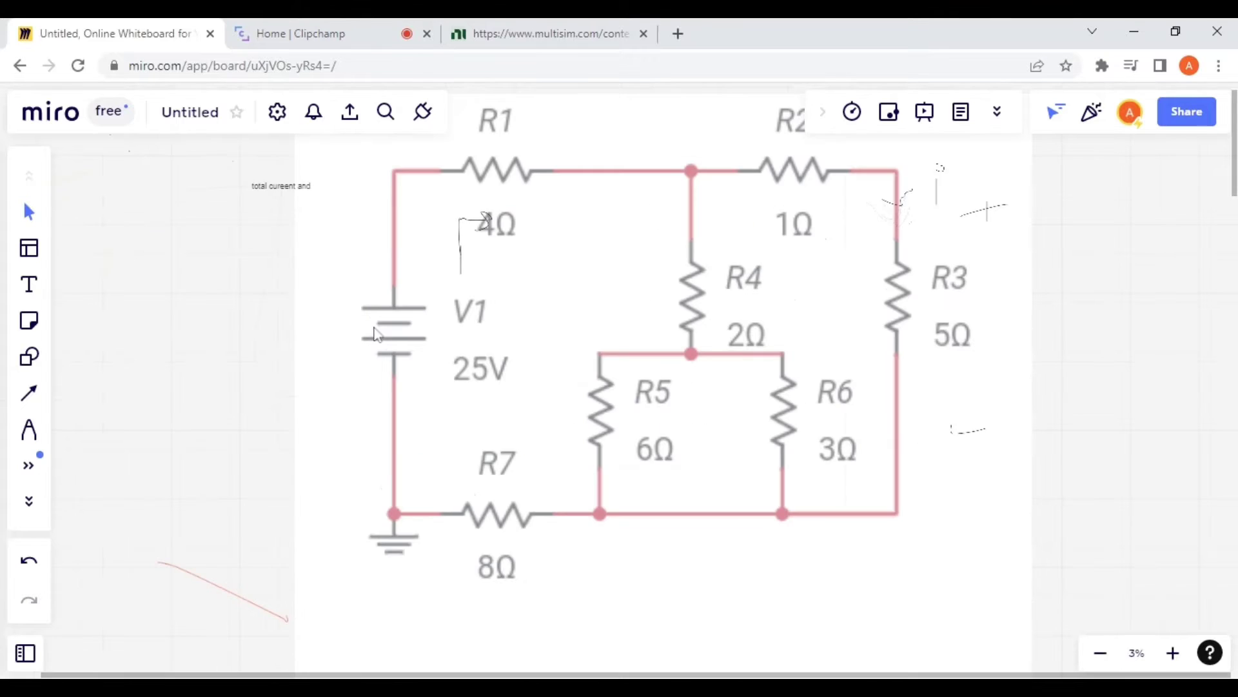
{"action": "scroll", "coordinate": [376, 332], "scroll_direction": "down", "scroll_amount": 3}
{"action": "scroll", "coordinate": [397, 344], "scroll_direction": "up", "scroll_amount": 3}
{"action": "left_click", "coordinate": [396, 344]}
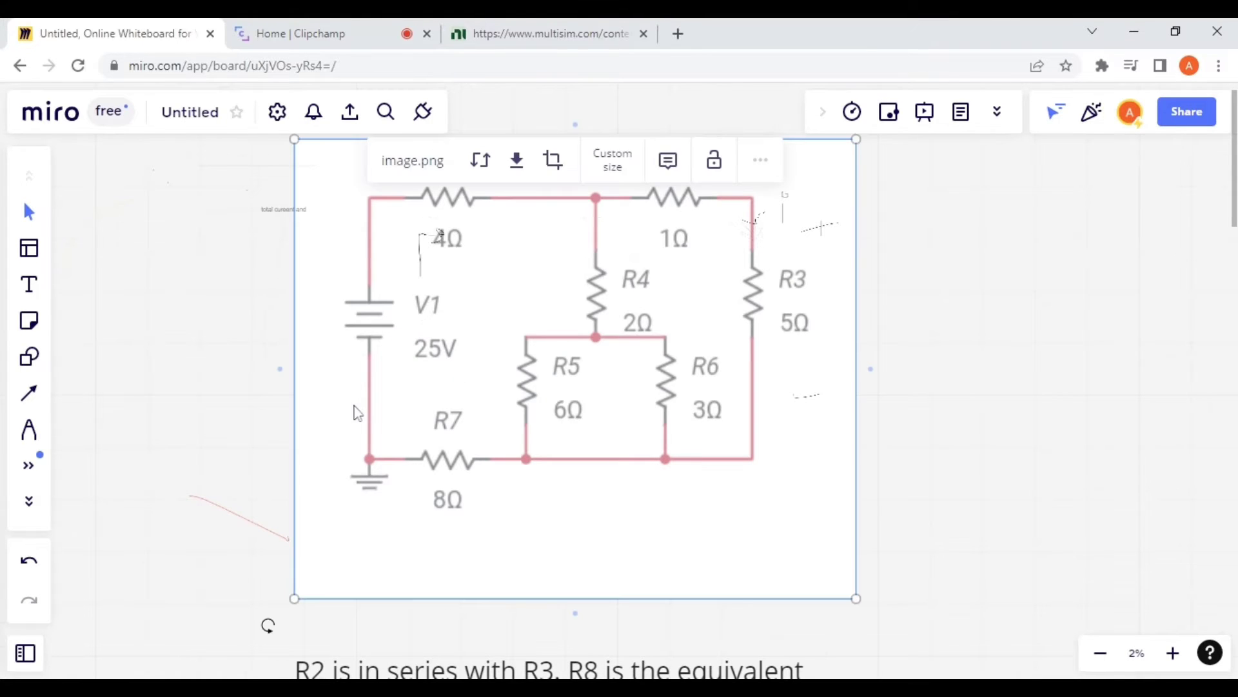
{"action": "left_click", "coordinate": [177, 379]}
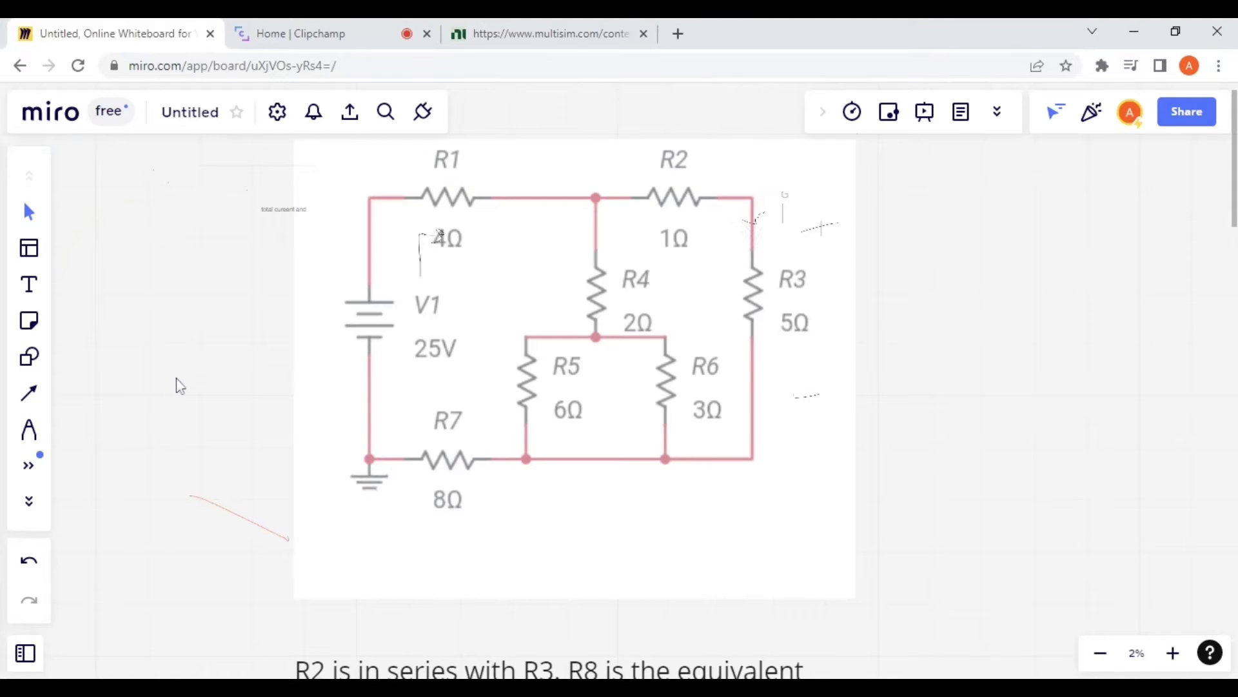
{"action": "scroll", "coordinate": [174, 383], "scroll_direction": "up", "scroll_amount": 2}
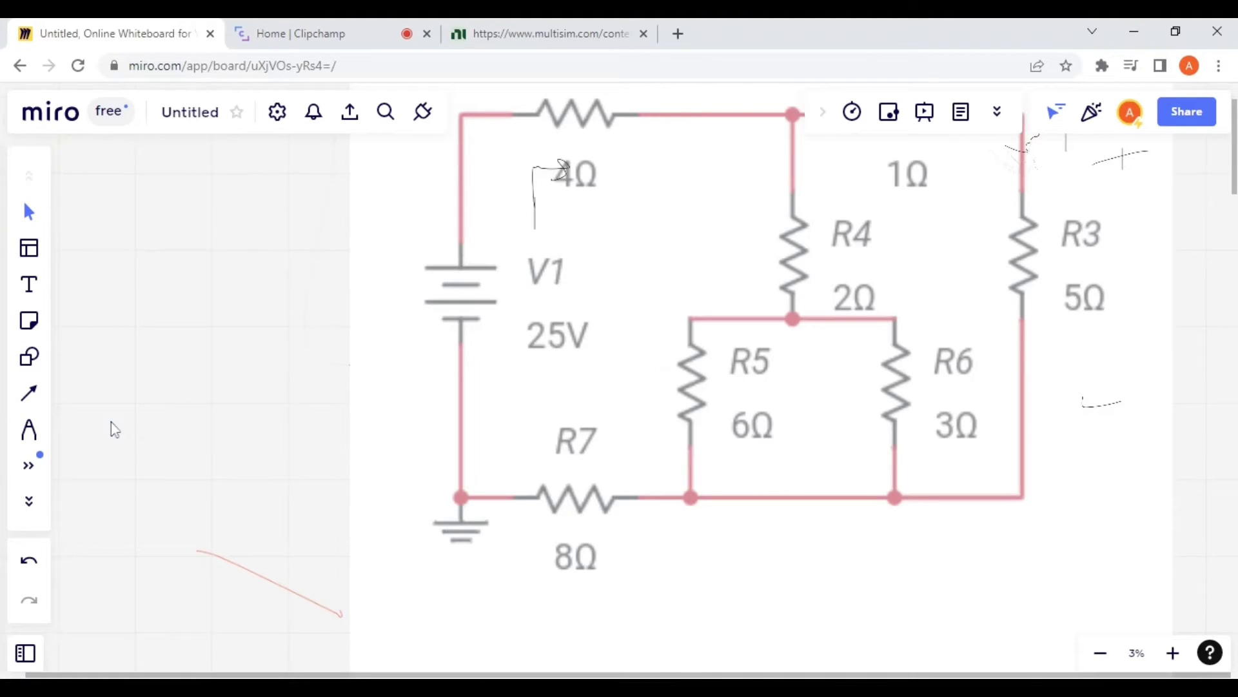
{"action": "scroll", "coordinate": [111, 423], "scroll_direction": "down", "scroll_amount": 2}
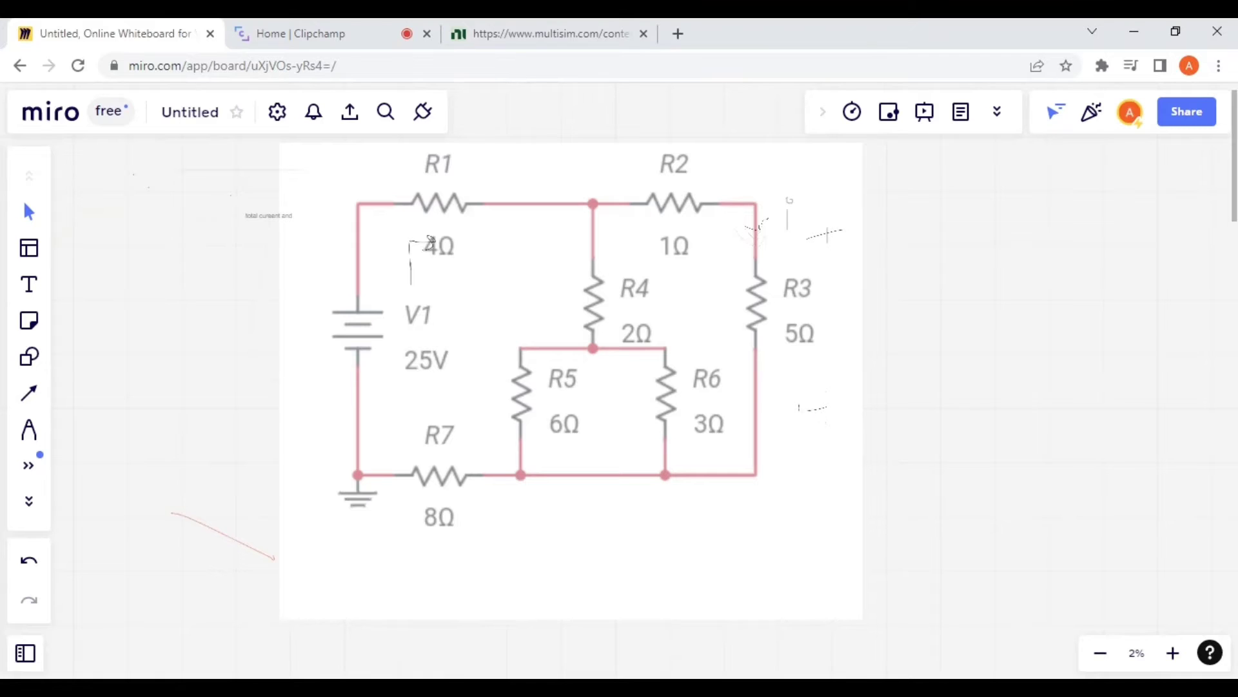
{"action": "scroll", "coordinate": [817, 420], "scroll_direction": "down", "scroll_amount": 5}
{"action": "scroll", "coordinate": [817, 420], "scroll_direction": "up", "scroll_amount": 4}
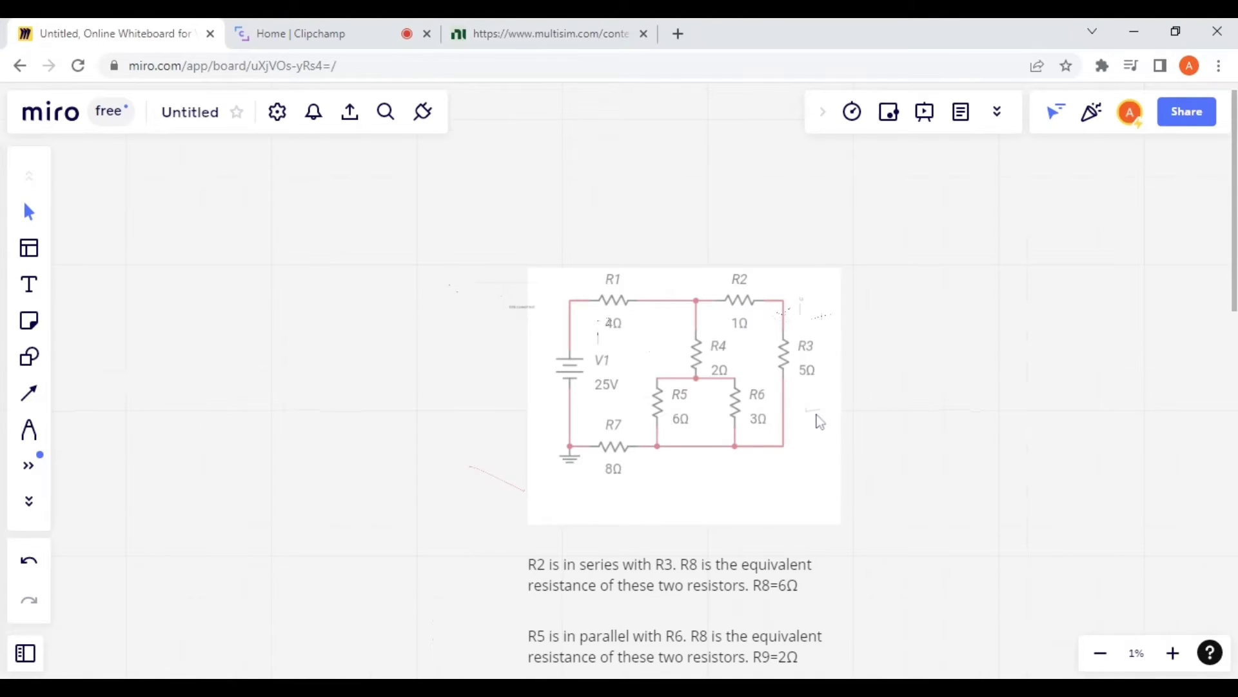
{"action": "scroll", "coordinate": [819, 421], "scroll_direction": "up", "scroll_amount": 2}
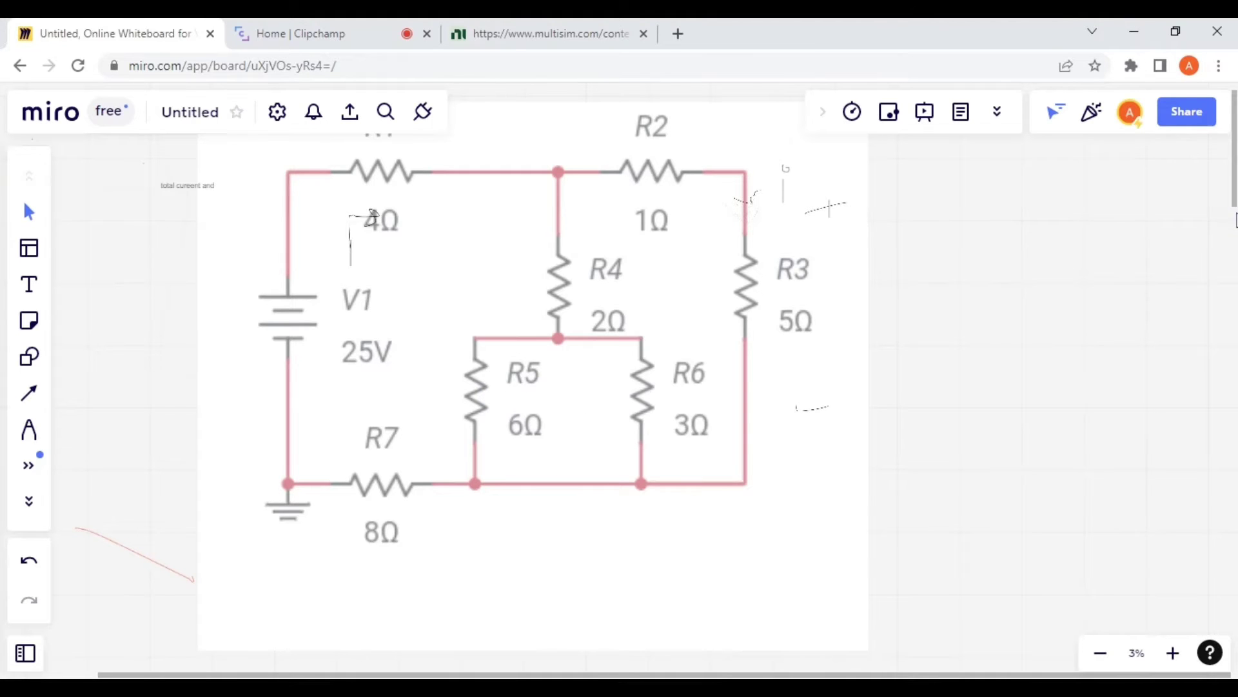
Step: Scroll past the R8 (6Ω) and R9 (2Ω) explanations to the simplified 25V circuit
{"action": "left_click_drag", "start_coordinate": [1234, 161], "coordinate": [1233, 201]}
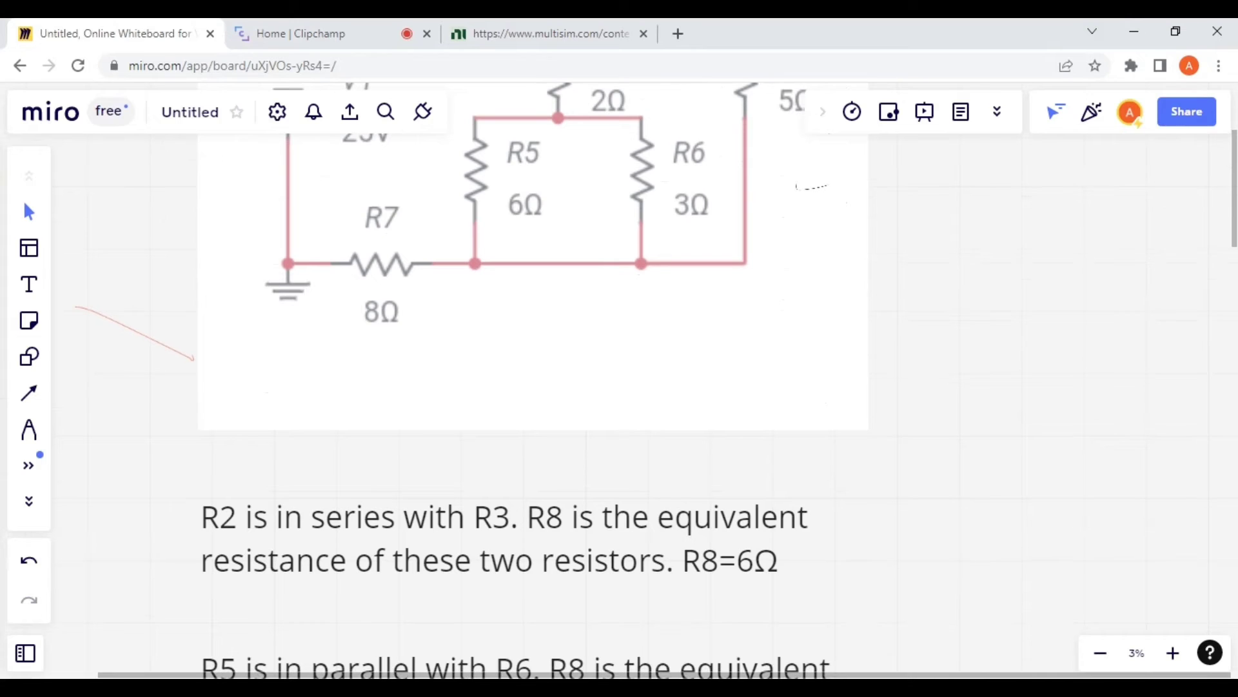
{"action": "scroll", "coordinate": [1232, 225], "scroll_direction": "down", "scroll_amount": 2}
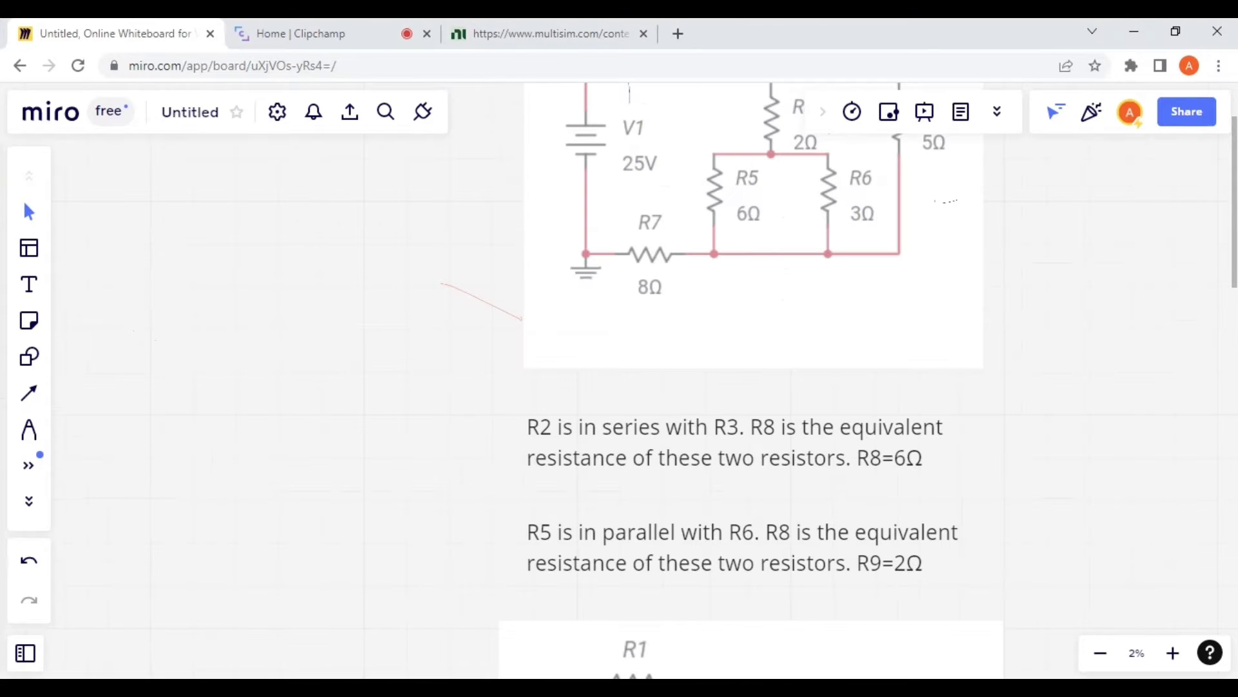
{"action": "scroll", "coordinate": [1232, 230], "scroll_direction": "up", "scroll_amount": 2}
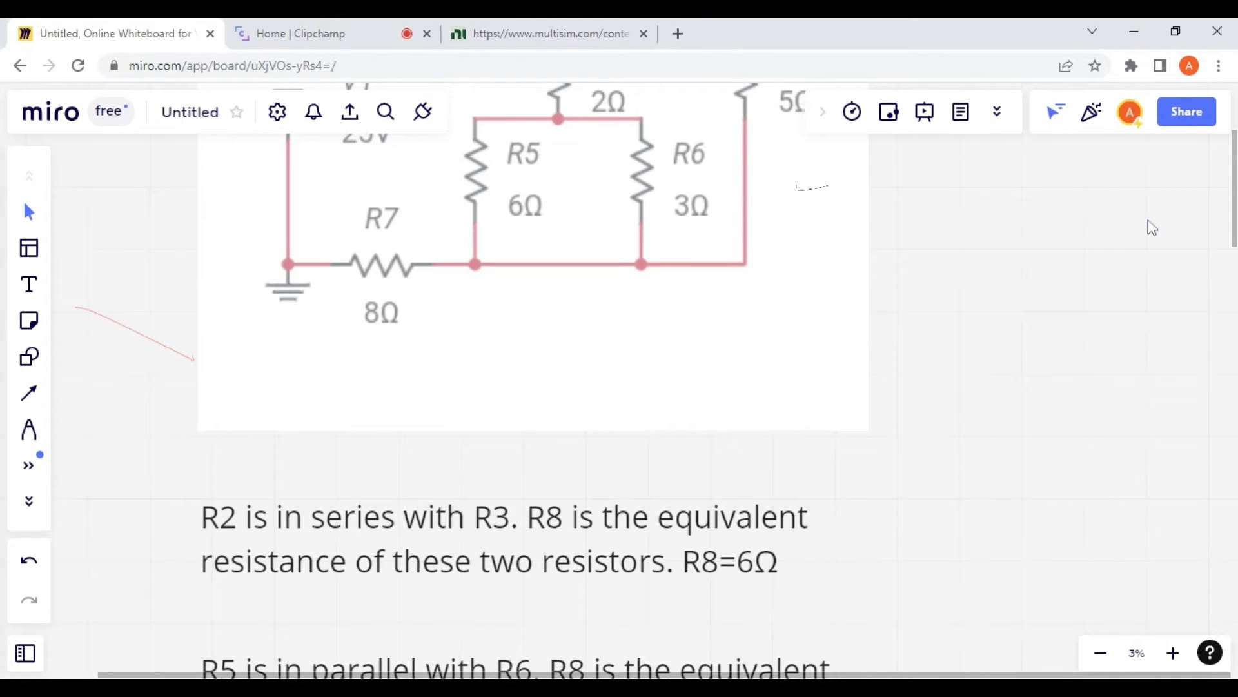
{"action": "left_click_drag", "start_coordinate": [1233, 206], "coordinate": [1234, 249]}
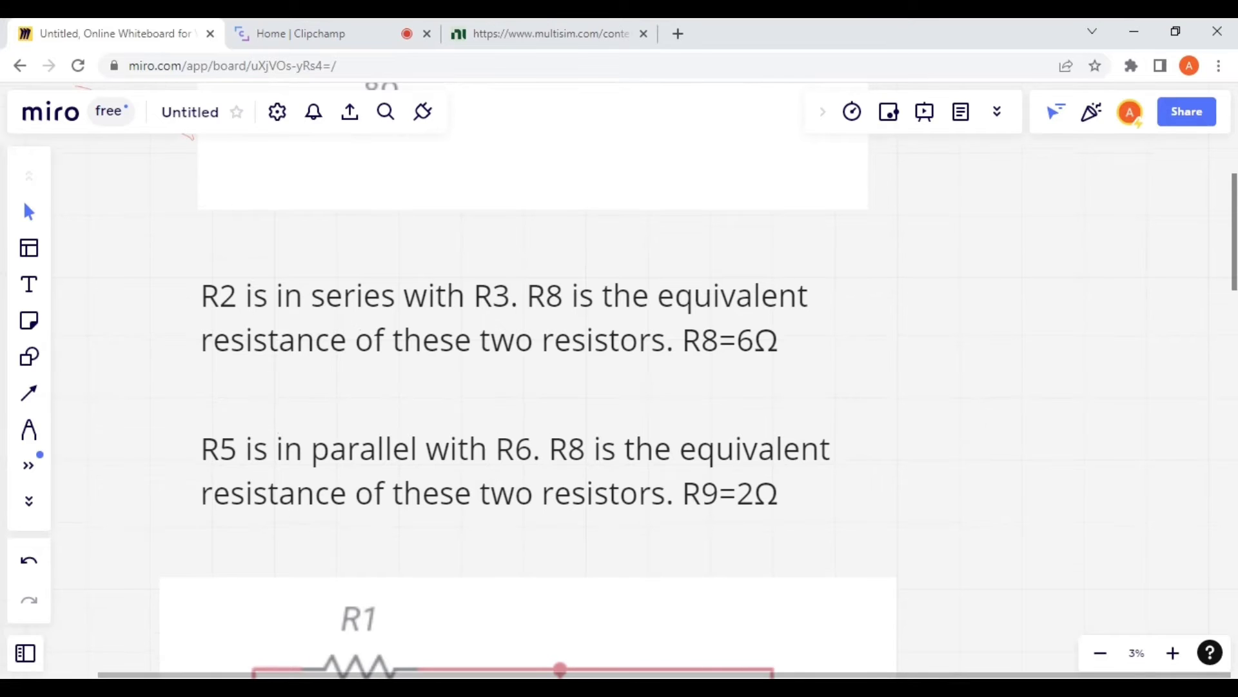
{"action": "scroll", "coordinate": [528, 381], "scroll_direction": "down", "scroll_amount": 10}
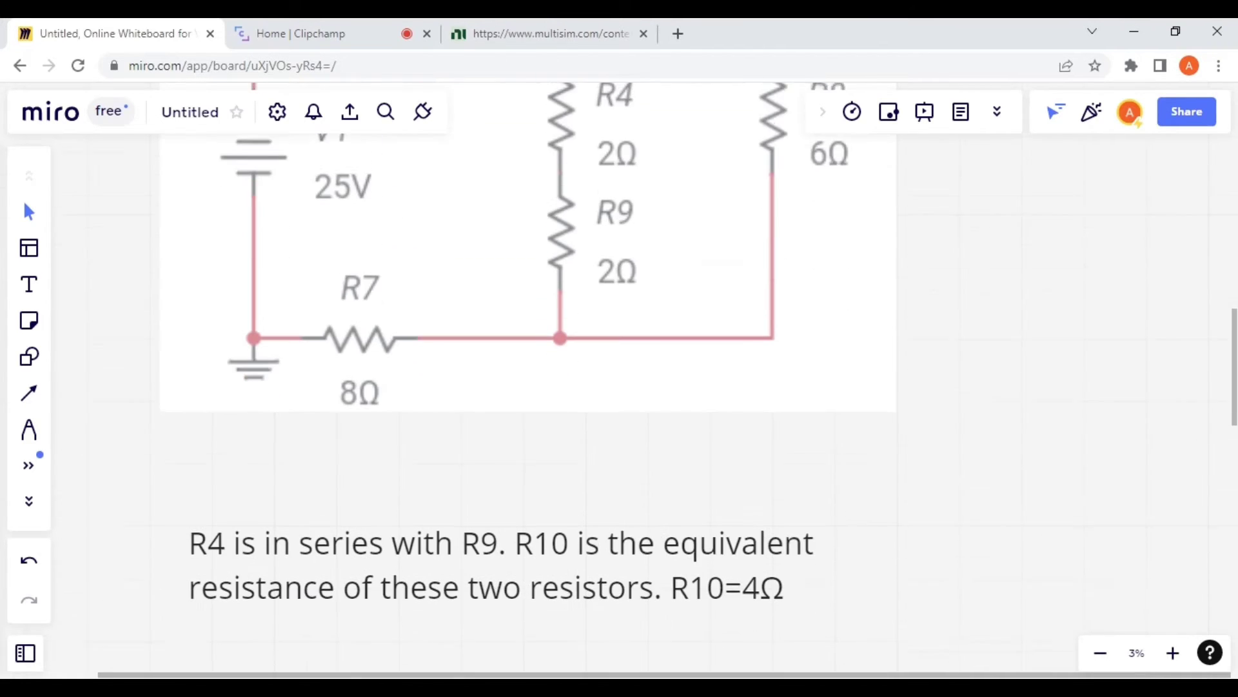
{"action": "left_click_drag", "start_coordinate": [1233, 387], "coordinate": [1233, 336]}
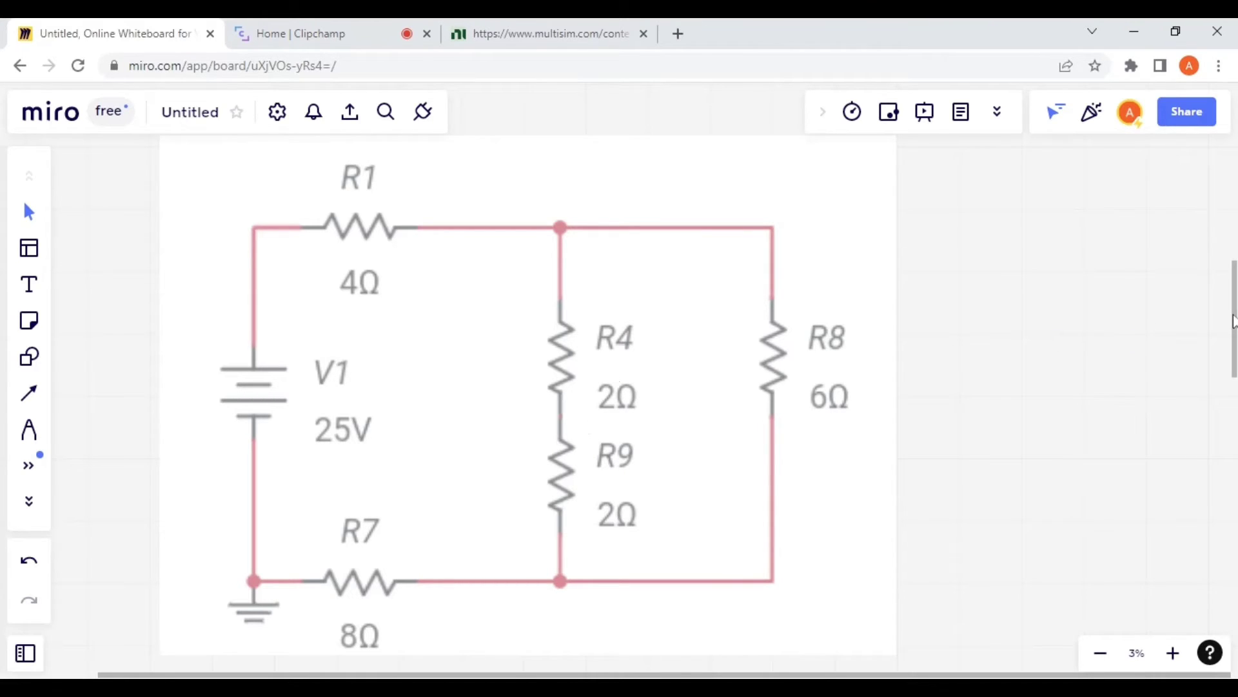
Step: Scroll past the R10 circuit to the final loop of R1 4Ω, R11 2.4Ω, R7 8Ω
{"action": "left_click_drag", "start_coordinate": [1233, 321], "coordinate": [1233, 405]}
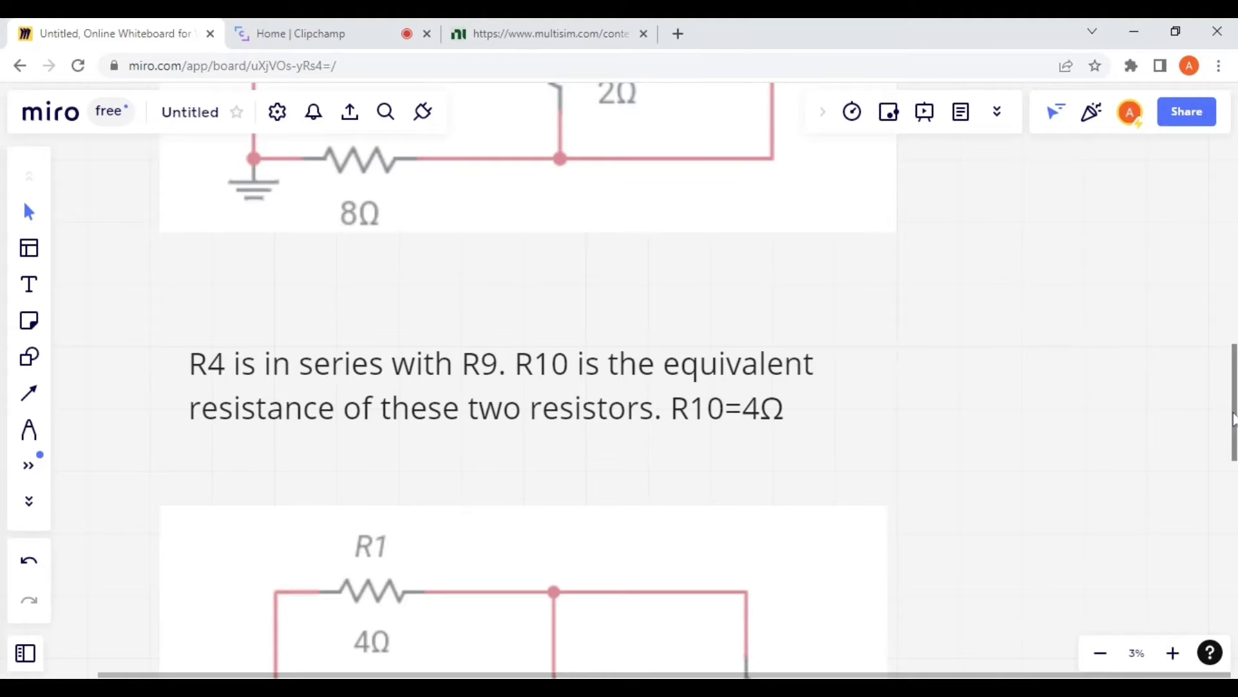
{"action": "scroll", "coordinate": [1235, 422], "scroll_direction": "down", "scroll_amount": 4}
{"action": "scroll", "coordinate": [699, 416], "scroll_direction": "down", "scroll_amount": 1}
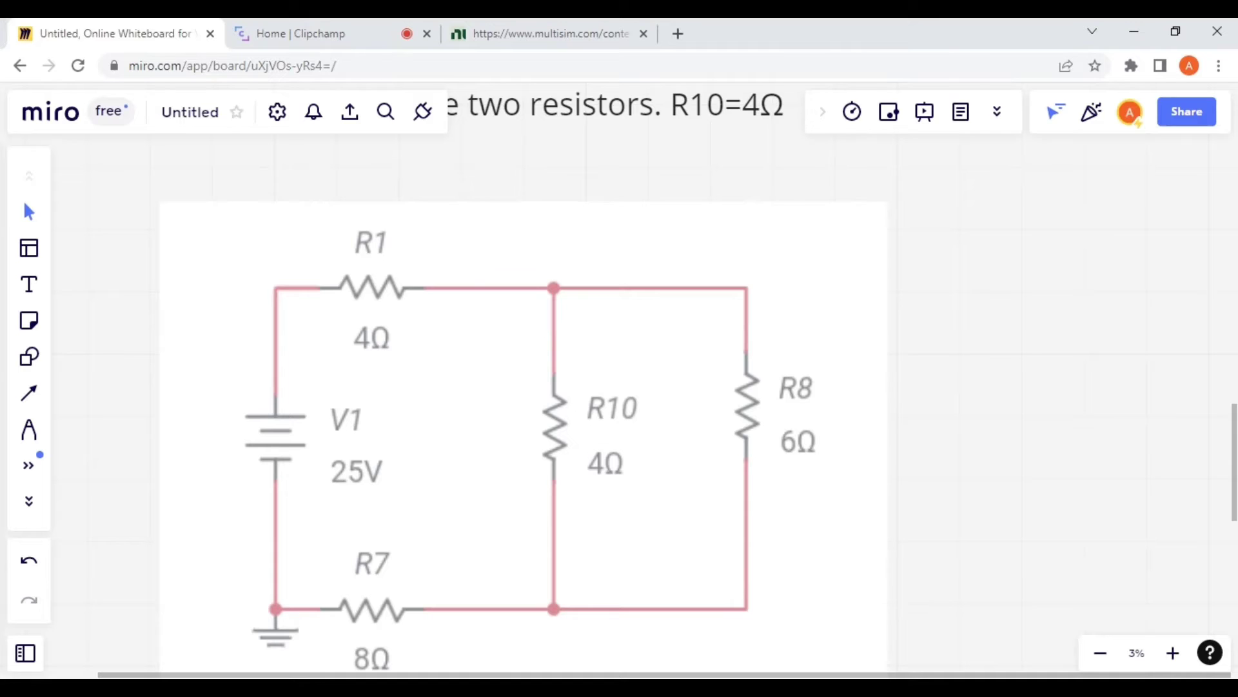
{"action": "scroll", "coordinate": [619, 406], "scroll_direction": "down", "scroll_amount": 3}
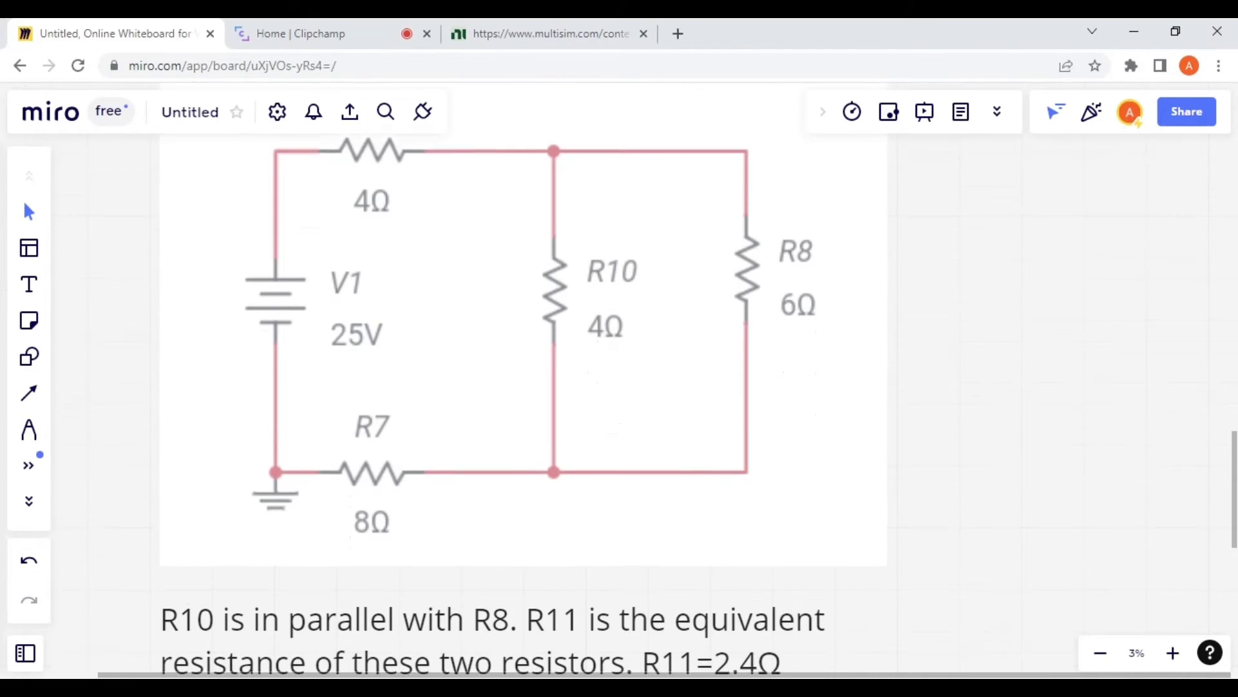
{"action": "scroll", "coordinate": [619, 381], "scroll_direction": "down", "scroll_amount": 3}
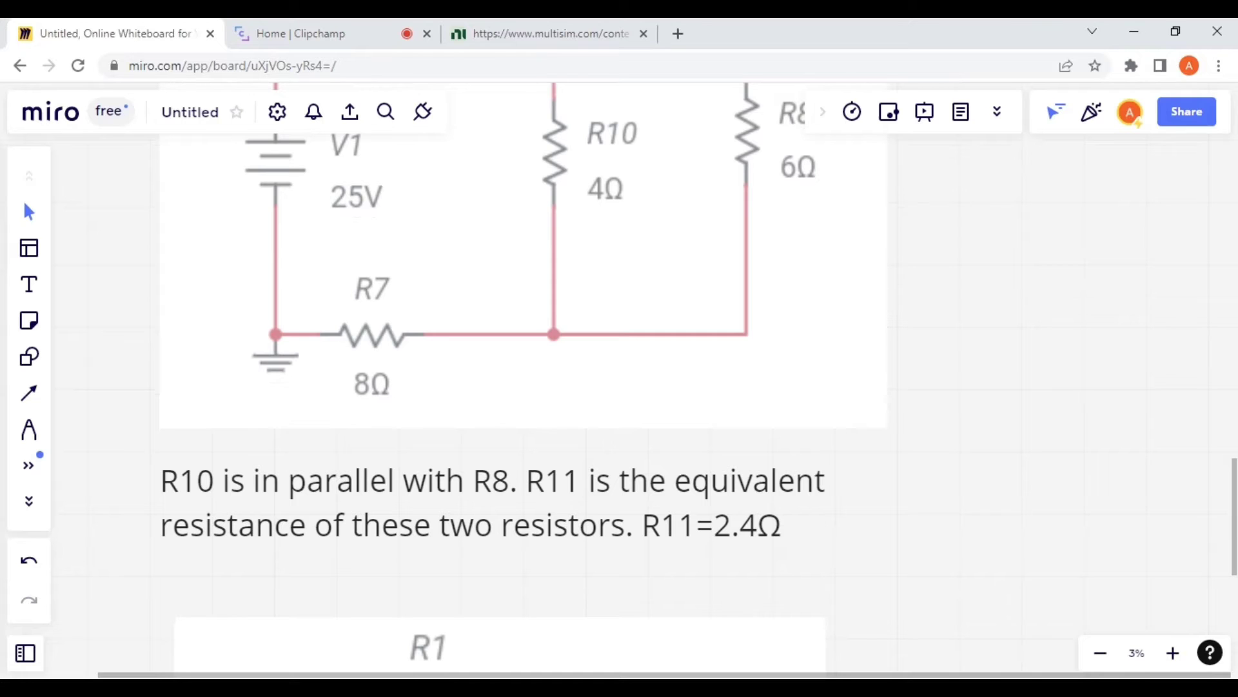
{"action": "scroll", "coordinate": [523, 381], "scroll_direction": "down", "scroll_amount": 1}
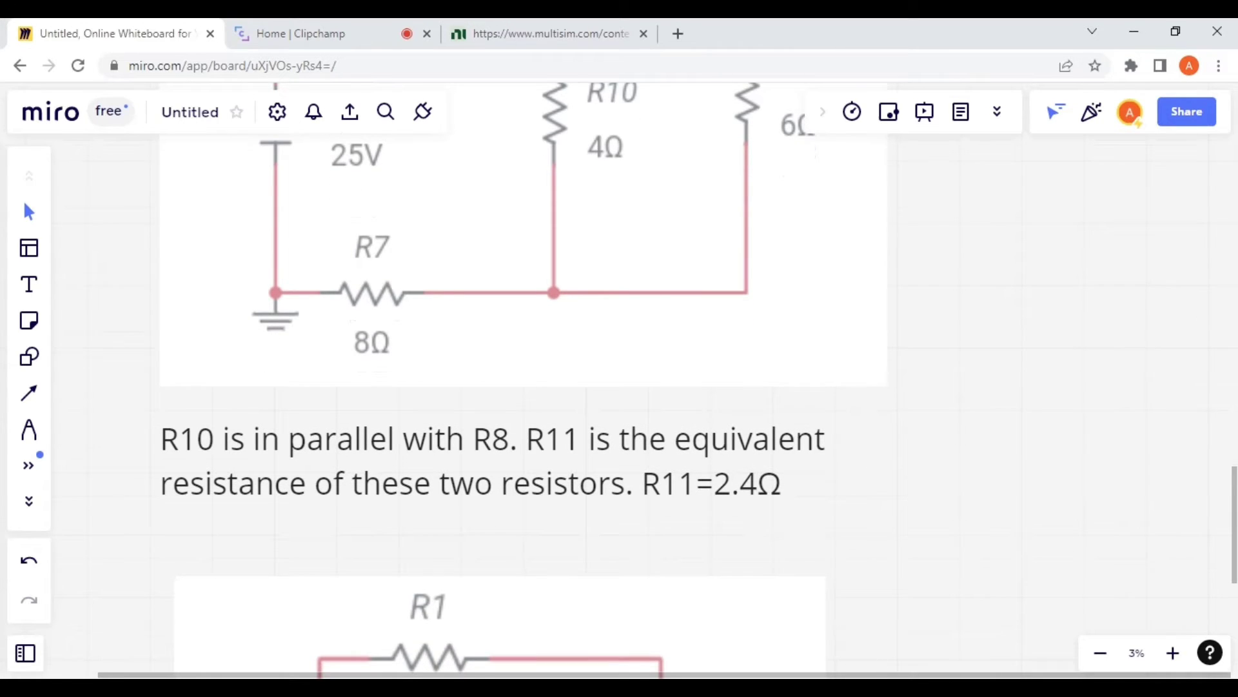
{"action": "scroll", "coordinate": [523, 380], "scroll_direction": "down", "scroll_amount": 8}
{"action": "scroll", "coordinate": [1235, 568], "scroll_direction": "down", "scroll_amount": 2}
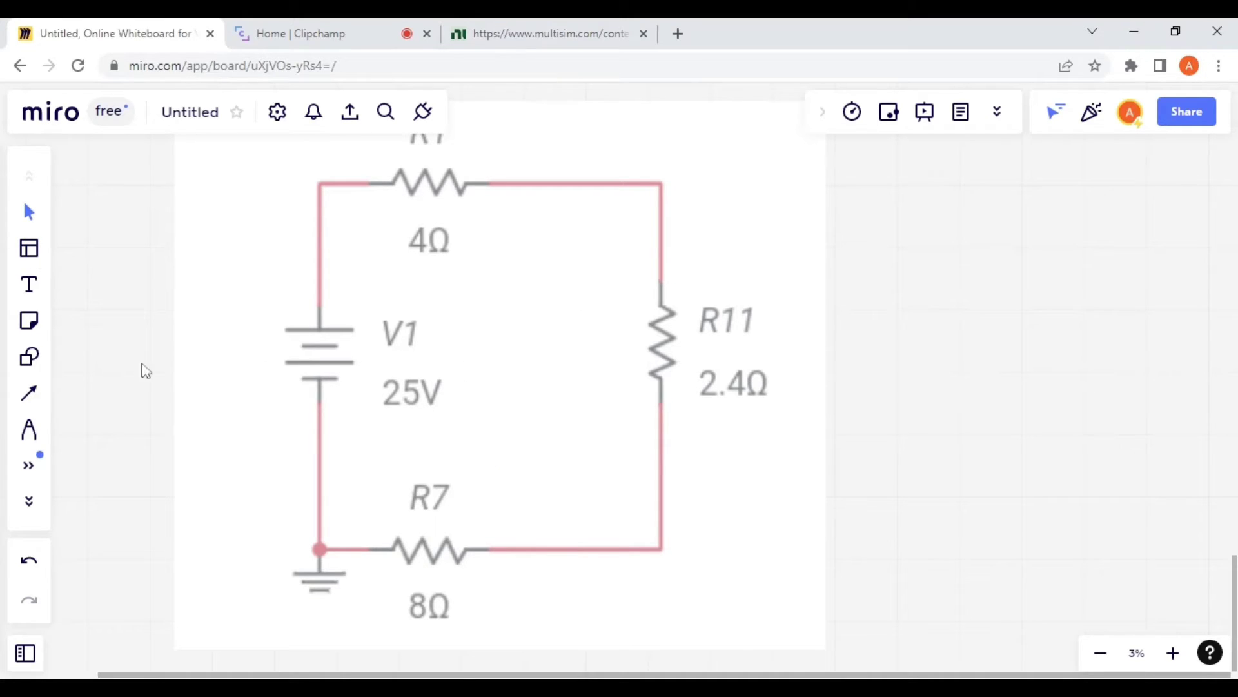
Step: Sketch a resistor with a lead line in black pen beside the final circuit
{"action": "left_click", "coordinate": [32, 429]}
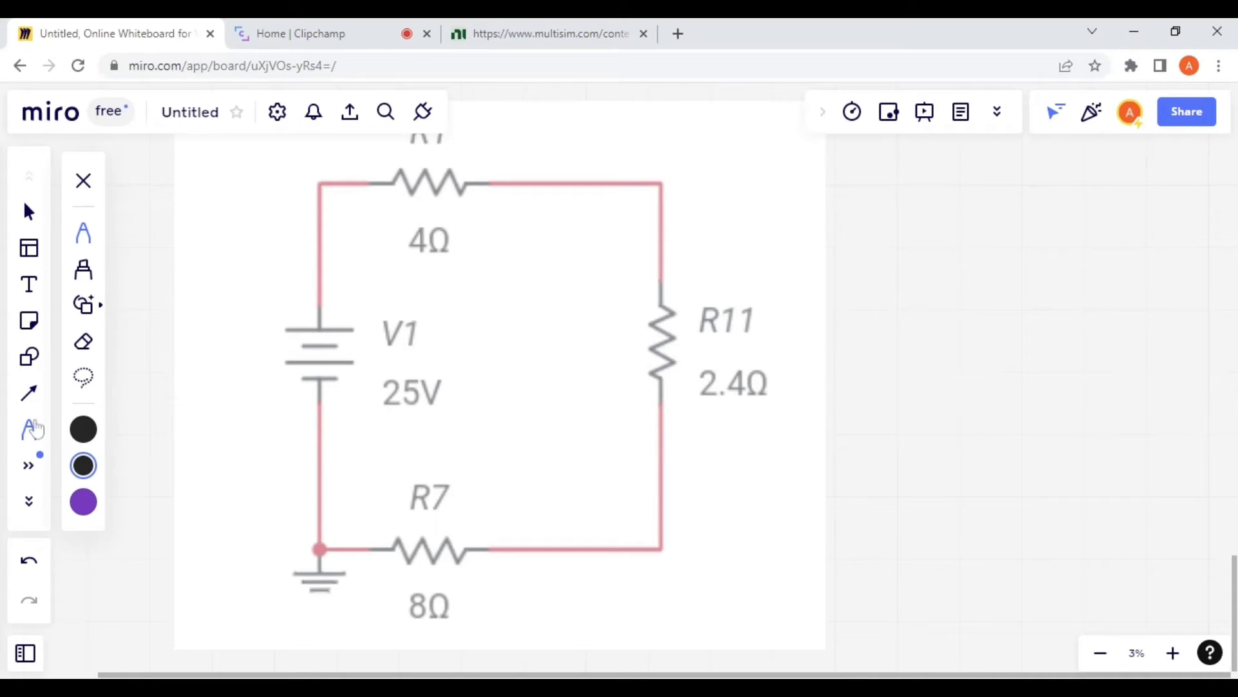
{"action": "left_click", "coordinate": [84, 430]}
{"action": "mouse_move", "coordinate": [714, 270]}
{"action": "left_mouse_down"}
{"action": "mouse_move", "coordinate": [720, 244]}
{"action": "mouse_move", "coordinate": [736, 266]}
{"action": "mouse_move", "coordinate": [744, 234]}
{"action": "mouse_move", "coordinate": [755, 267]}
{"action": "mouse_move", "coordinate": [767, 221]}
{"action": "mouse_move", "coordinate": [771, 257]}
{"action": "mouse_move", "coordinate": [877, 265]}
{"action": "left_mouse_up"}
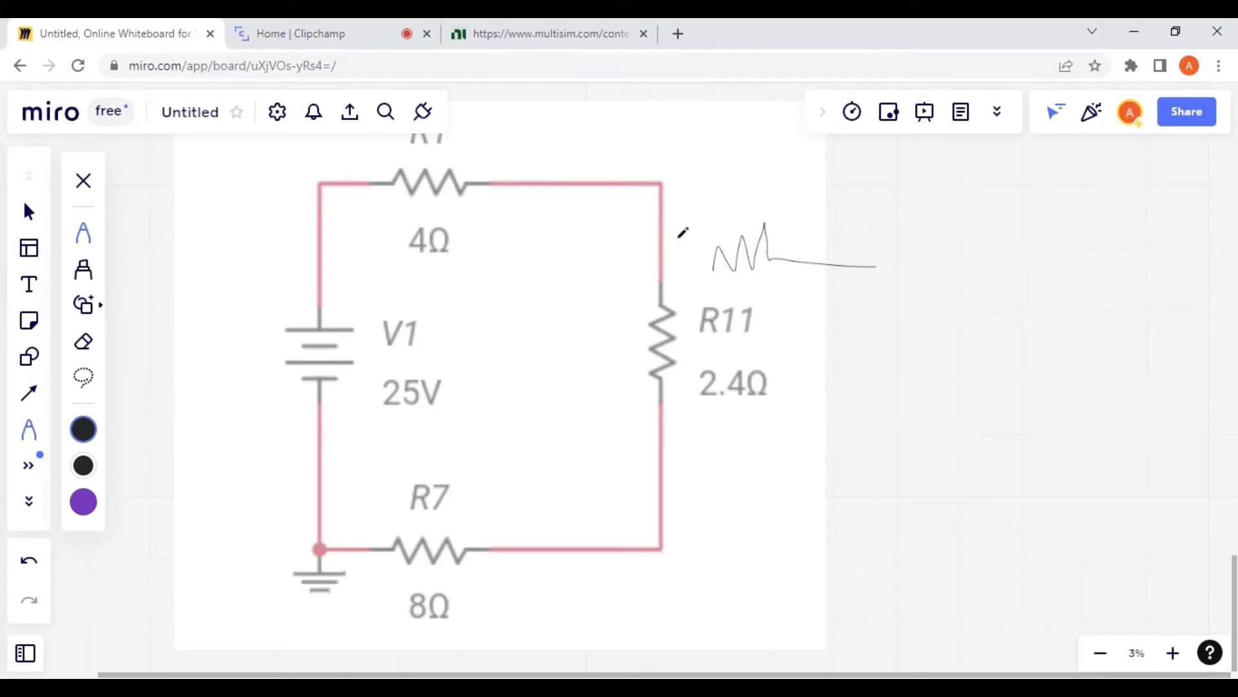
{"action": "left_click_drag", "start_coordinate": [712, 270], "coordinate": [693, 270]}
Step: Handwrite Req = 14.4Ω and i = V/R = 1.7 A, underlining both results
{"action": "mouse_move", "coordinate": [715, 202]}
{"action": "left_mouse_down"}
{"action": "mouse_move", "coordinate": [715, 185]}
{"action": "mouse_move", "coordinate": [741, 216]}
{"action": "mouse_move", "coordinate": [749, 197]}
{"action": "mouse_move", "coordinate": [758, 211]}
{"action": "mouse_move", "coordinate": [768, 199]}
{"action": "mouse_move", "coordinate": [939, 217]}
{"action": "left_mouse_up"}
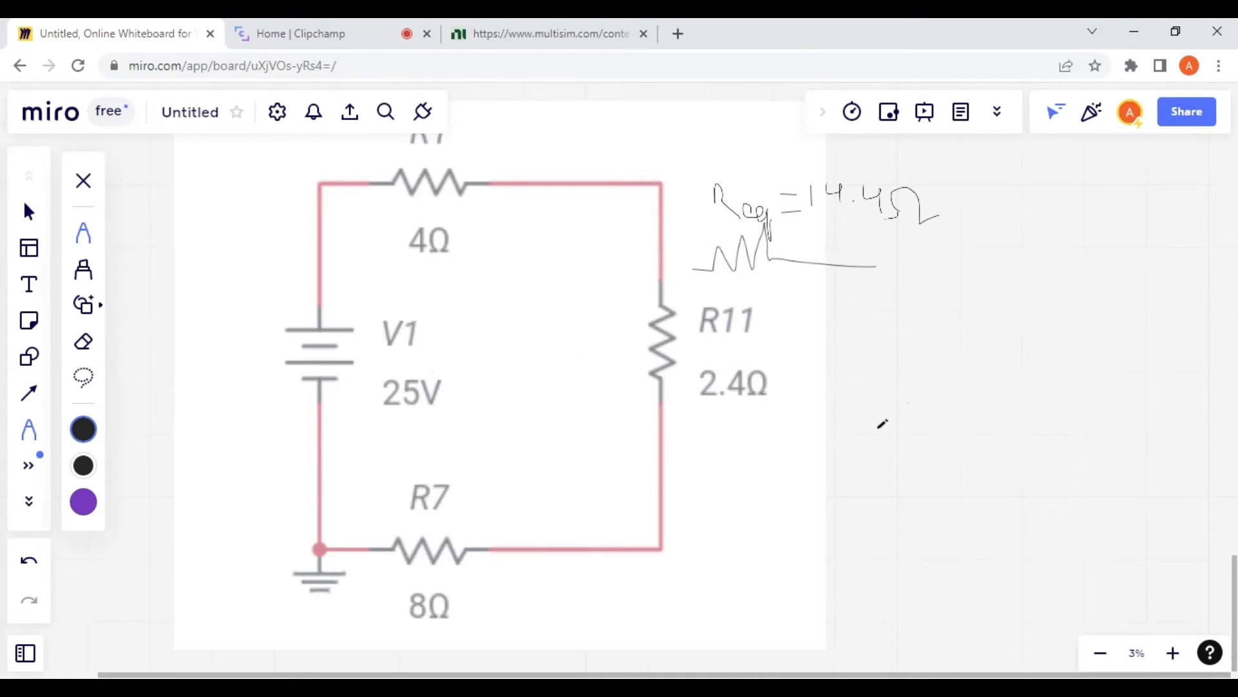
{"action": "left_click_drag", "start_coordinate": [798, 425], "coordinate": [797, 447]}
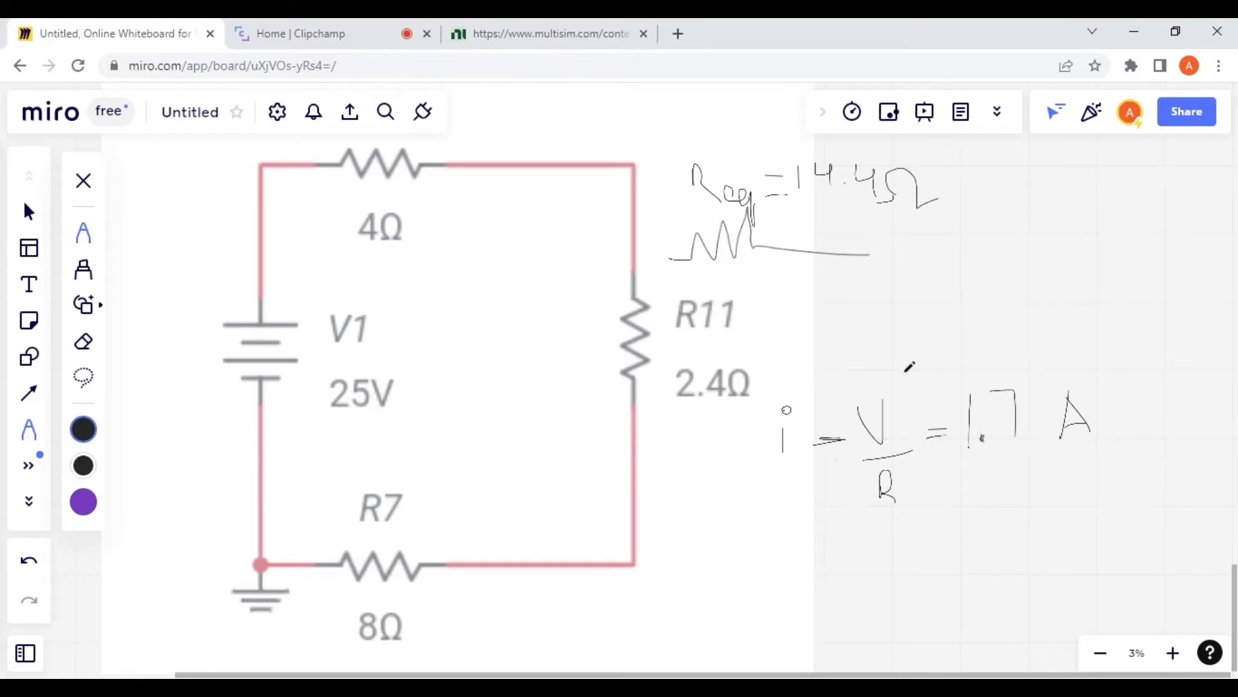
{"action": "left_click_drag", "start_coordinate": [811, 204], "coordinate": [906, 215]}
{"action": "left_click_drag", "start_coordinate": [785, 456], "coordinate": [811, 458]}
{"action": "left_click", "coordinate": [980, 455]}
{"action": "left_click_drag", "start_coordinate": [980, 455], "coordinate": [1094, 431]}
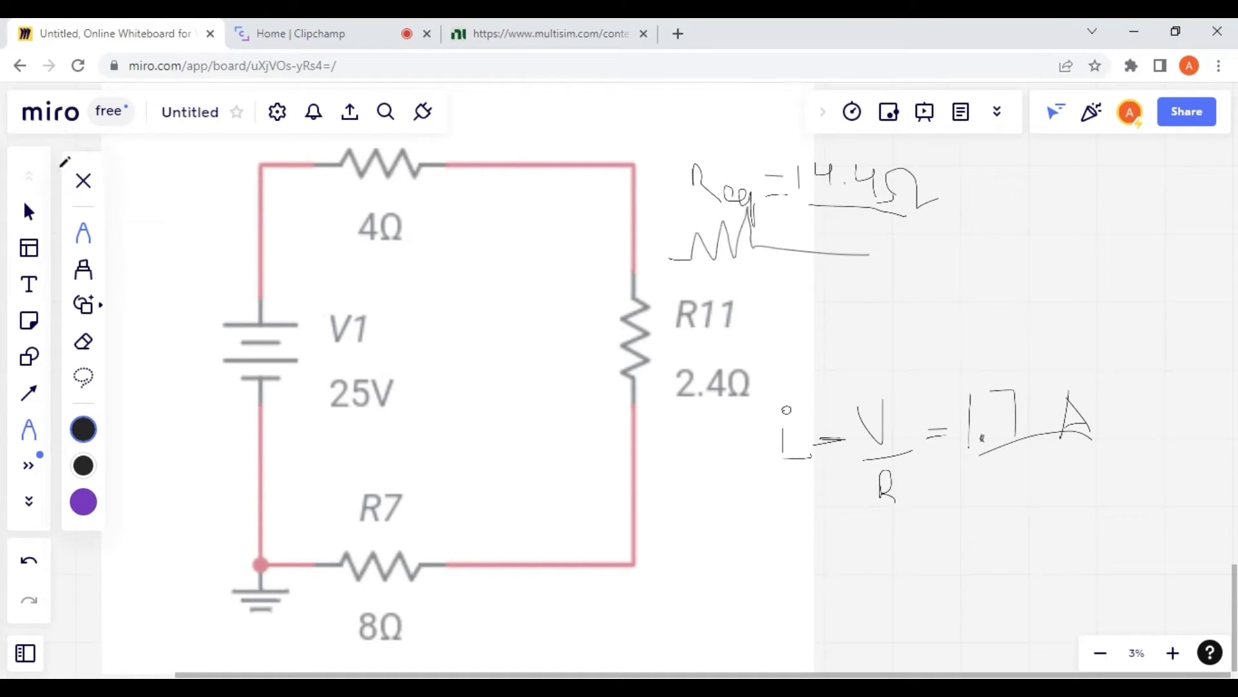
{"action": "left_click", "coordinate": [83, 182]}
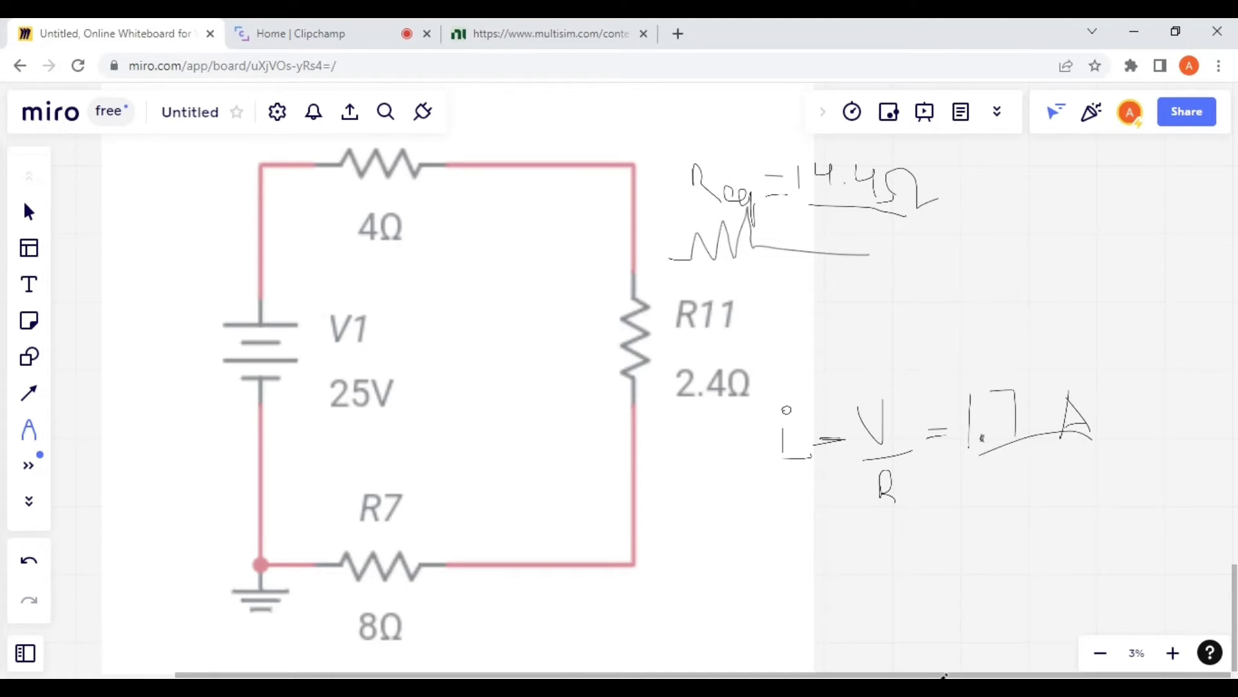
Step: On the original circuit, box the junction above R4 and bottom-right corner, ticking the R2/R3 and bottom-right corners
{"action": "left_click_drag", "start_coordinate": [1234, 609], "coordinate": [1200, 122]}
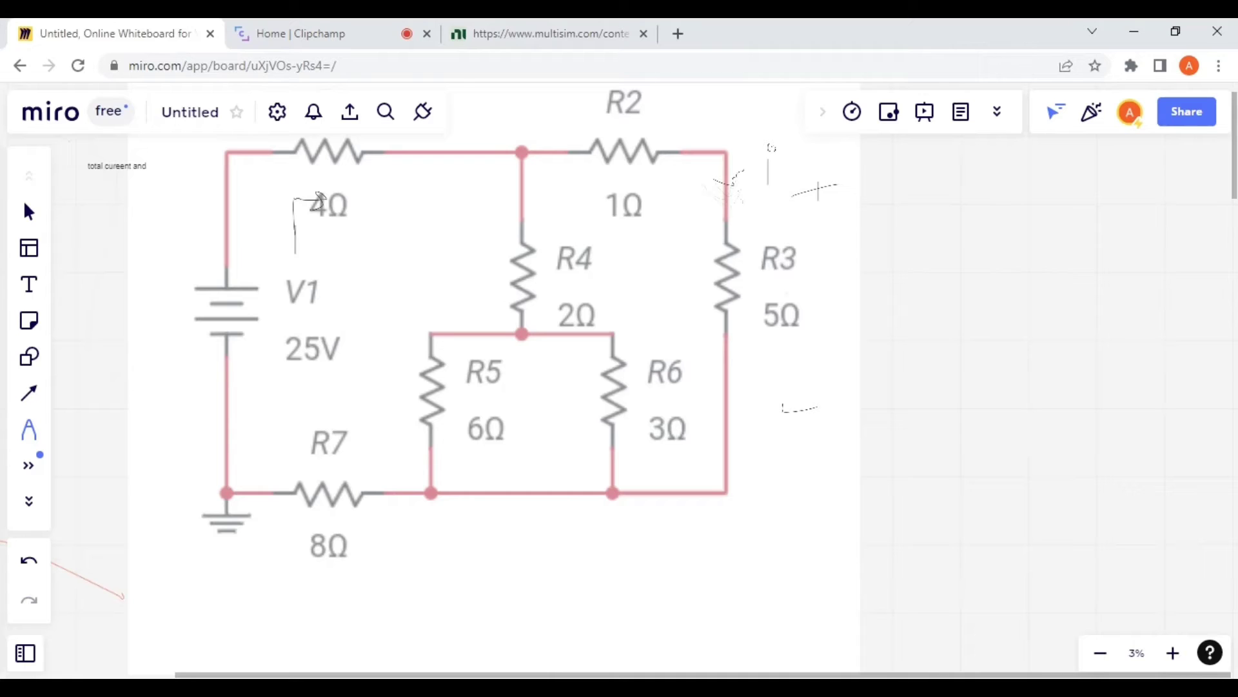
{"action": "left_click_drag", "start_coordinate": [492, 121], "coordinate": [549, 187]}
{"action": "left_click_drag", "start_coordinate": [743, 468], "coordinate": [703, 500]}
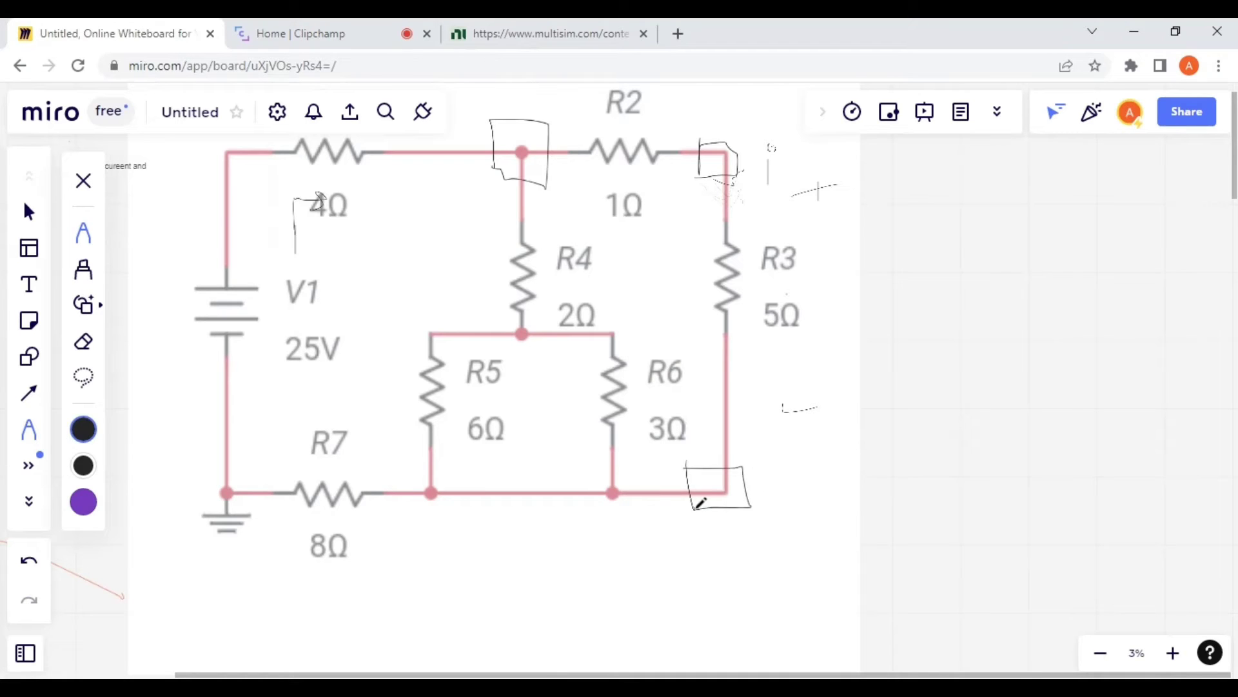
{"action": "left_click_drag", "start_coordinate": [700, 195], "coordinate": [715, 165]}
{"action": "mouse_move", "coordinate": [743, 481]}
{"action": "left_mouse_down"}
{"action": "mouse_move", "coordinate": [759, 500]}
{"action": "mouse_move", "coordinate": [777, 465]}
{"action": "left_mouse_up"}
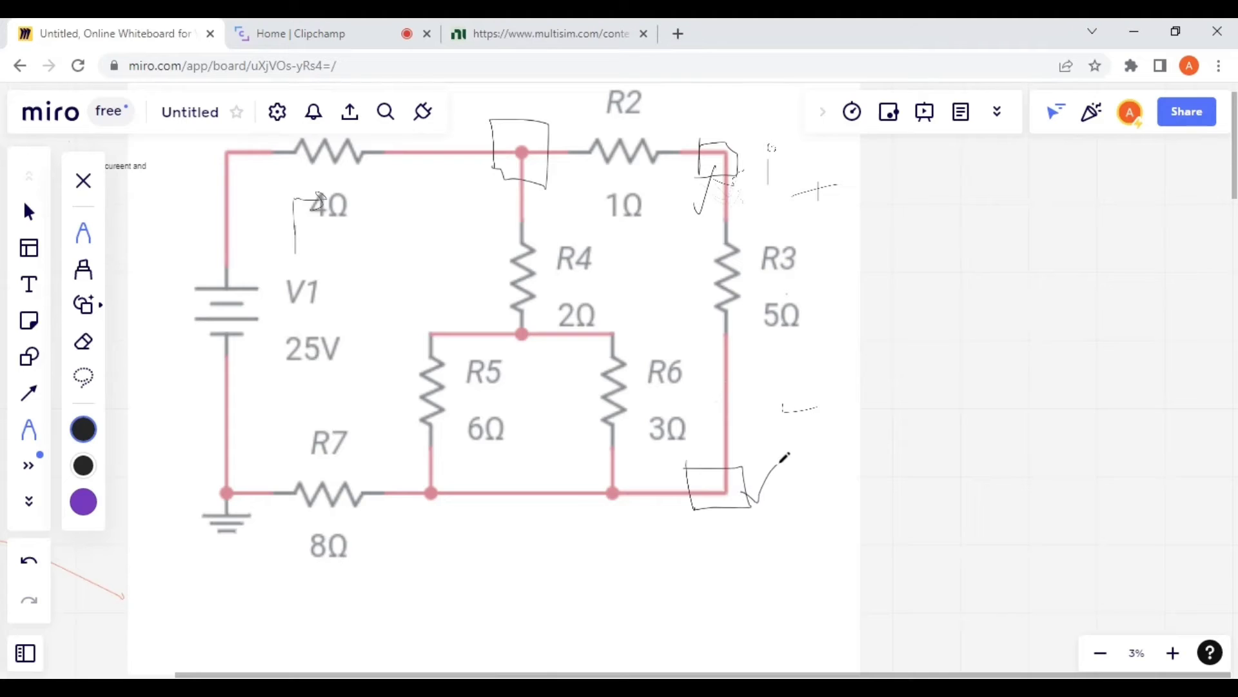